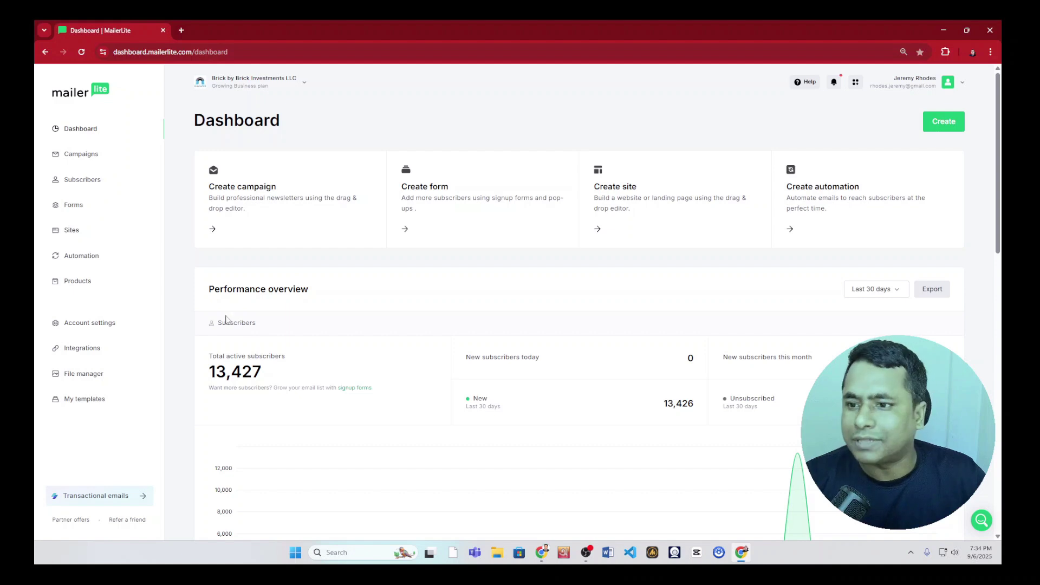
Open the July_2025 draft campaign's overview and bring up its full email preview
left_click(87, 156)
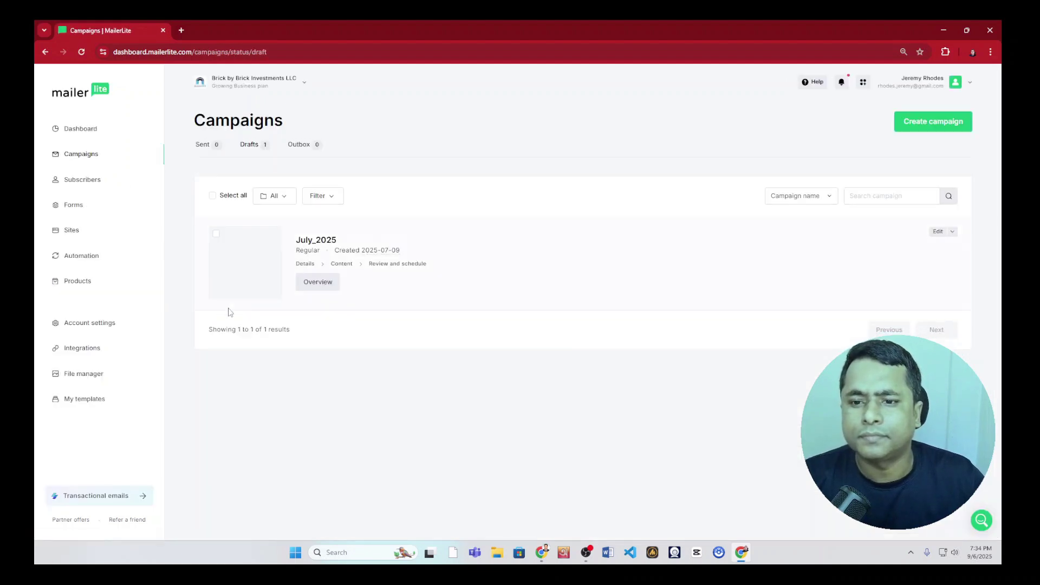
left_click(322, 283)
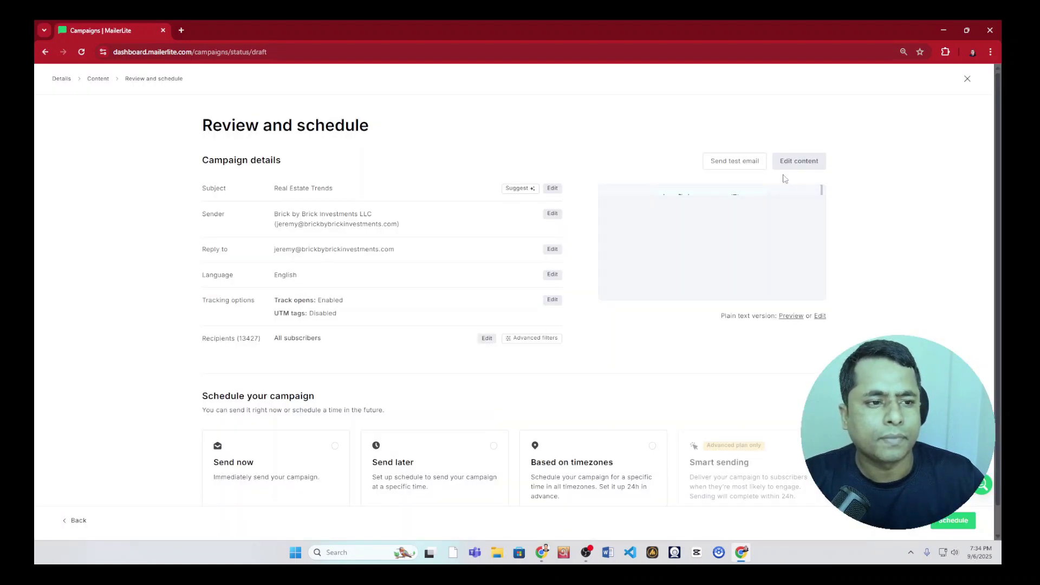
left_click(716, 252)
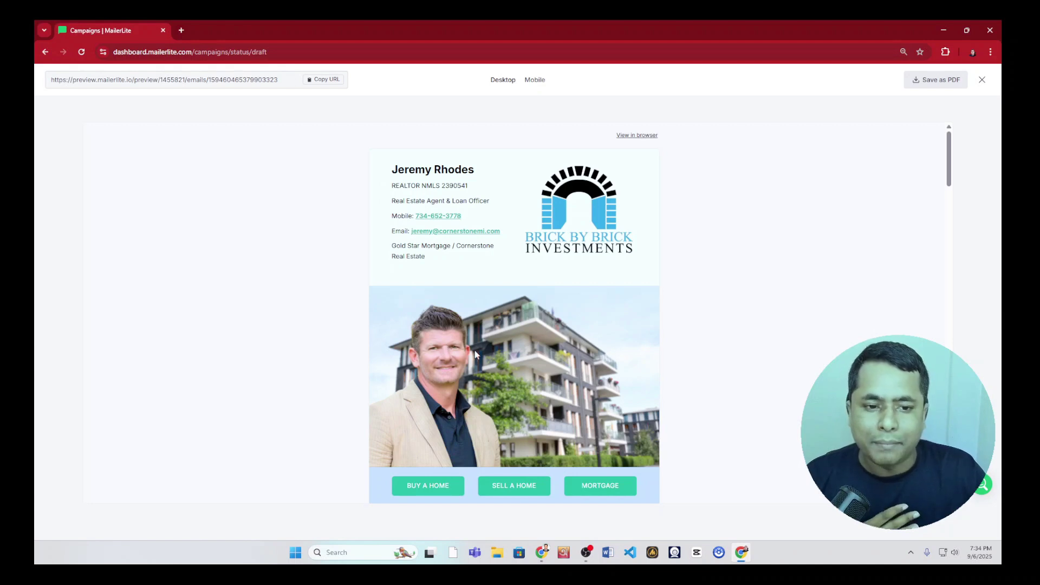
Read through the newsletter's desktop preview from the header to the unsubscribe footer and return to its beginning
scroll(471, 355, "down", 10)
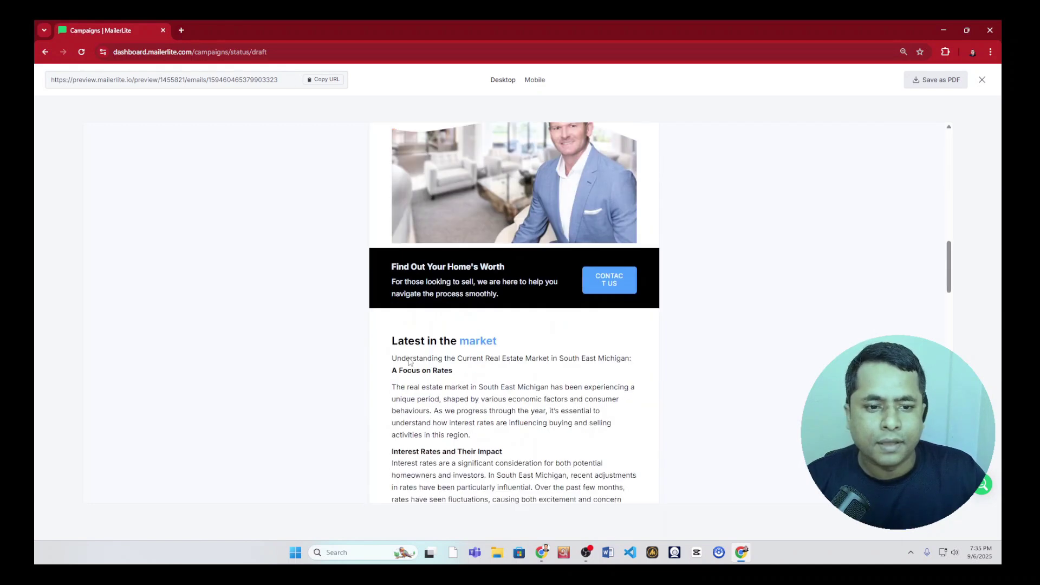
scroll(437, 362, "down", 3)
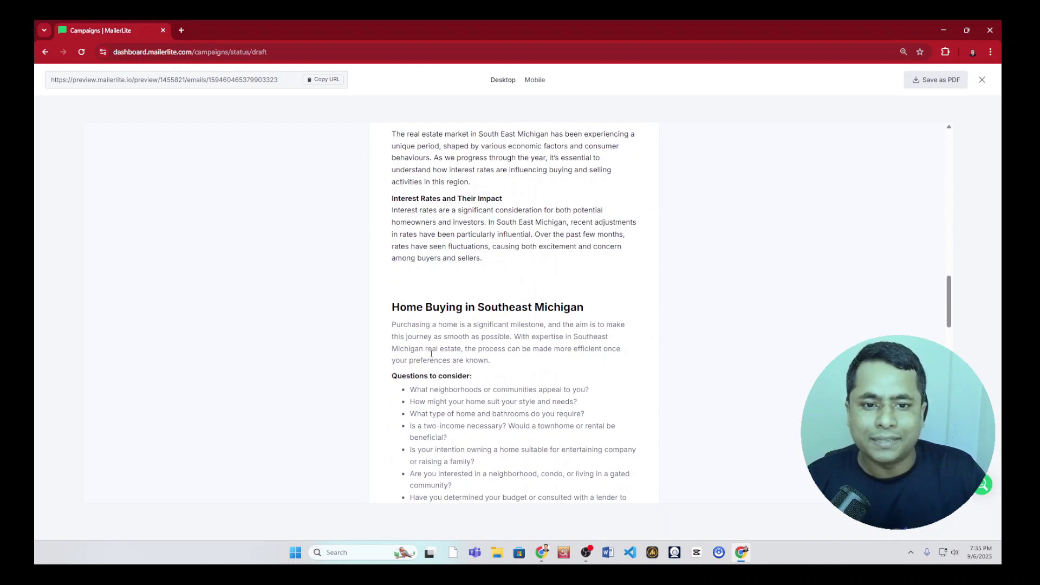
scroll(431, 353, "down", 3)
scroll(428, 356, "down", 3)
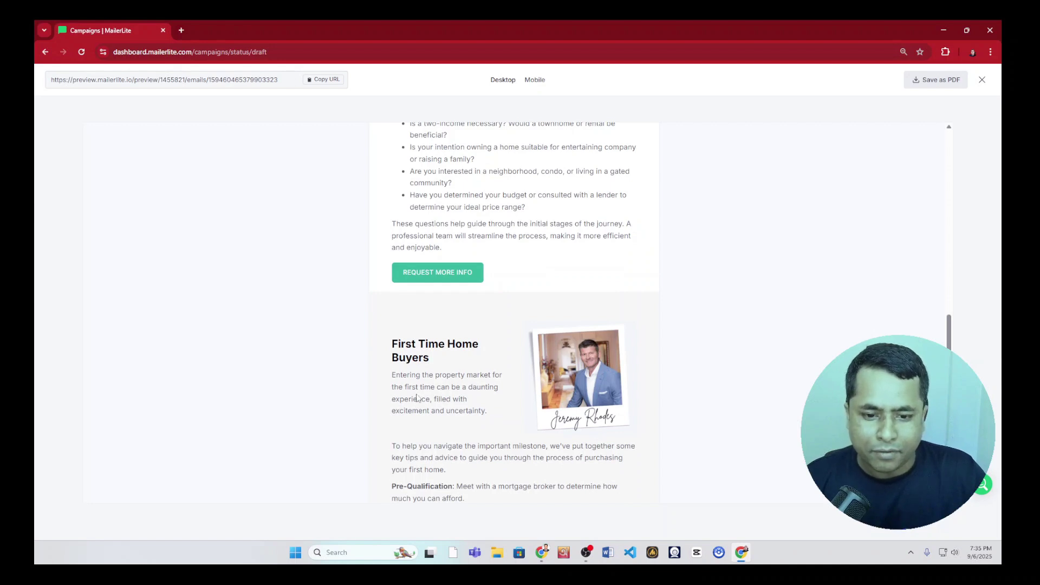
scroll(416, 398, "down", 3)
scroll(407, 398, "down", 3)
scroll(399, 398, "down", 2)
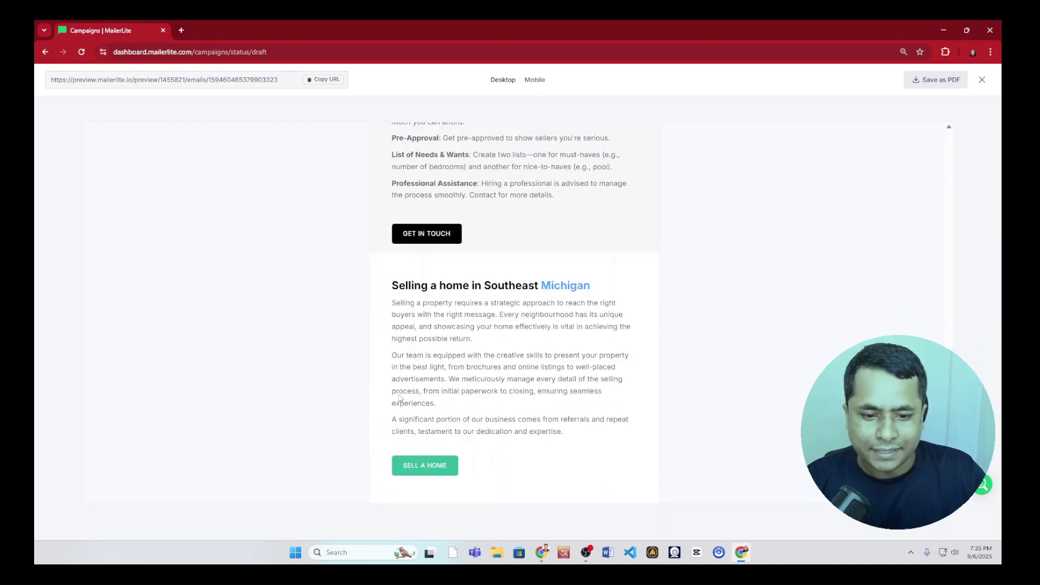
scroll(395, 393, "down", 6)
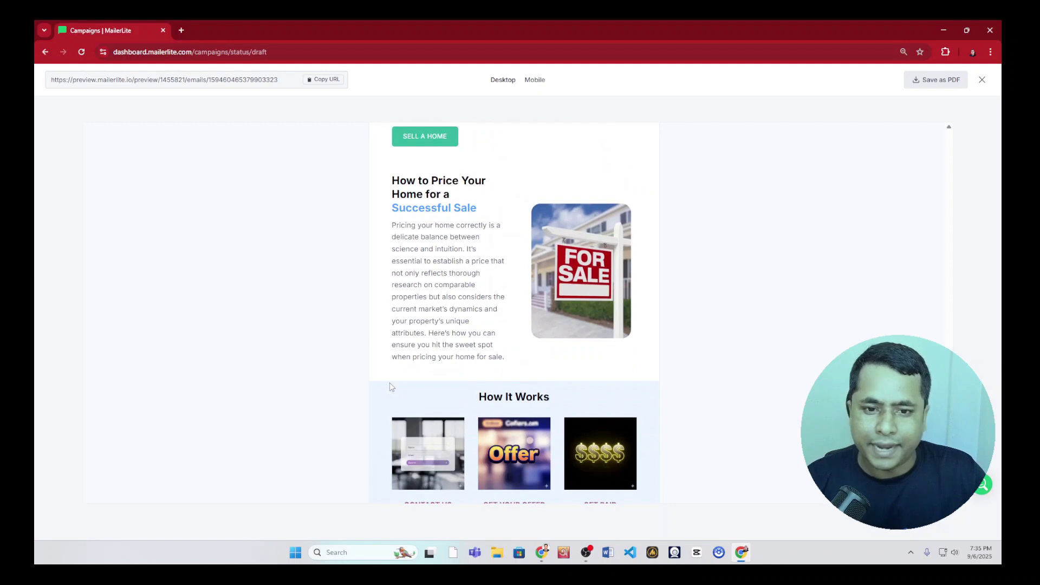
scroll(390, 396, "down", 6)
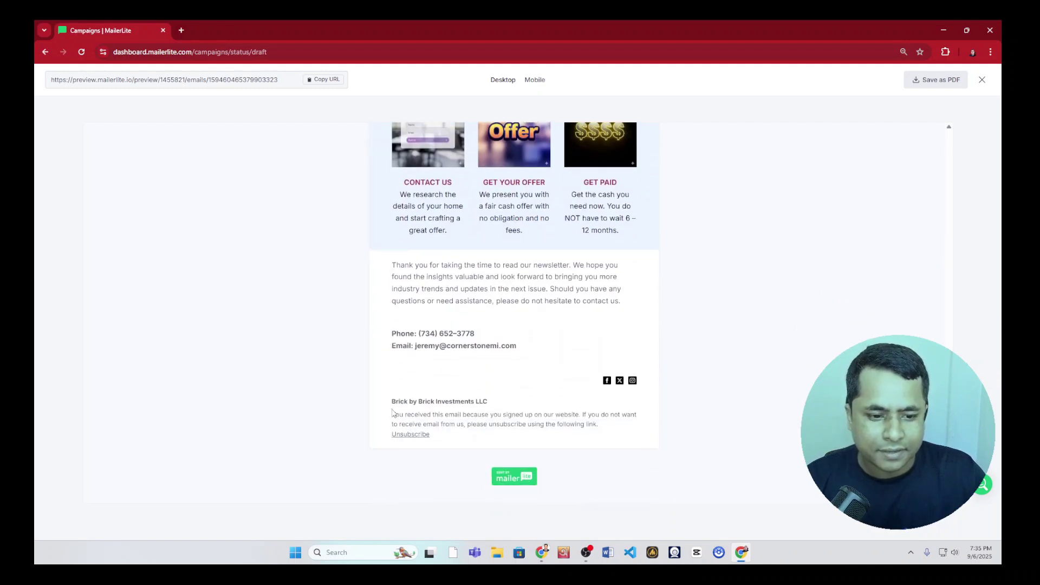
scroll(391, 413, "up", 20)
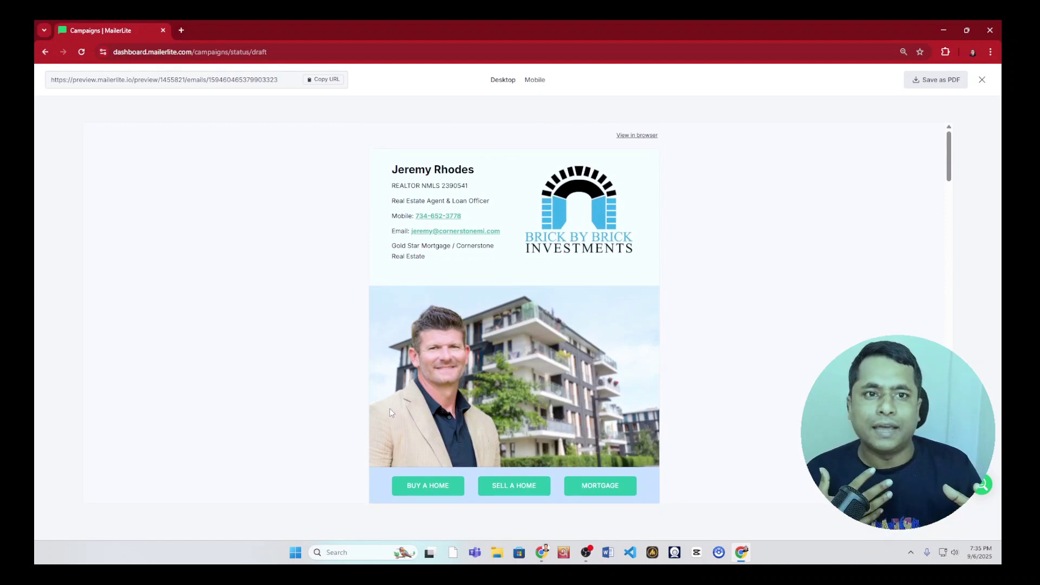
Review the desktop preview's header, Buy a Home, Sell a Home and Mortgage buttons, market update, and home buying and selling sections again
scroll(399, 410, "down", 1)
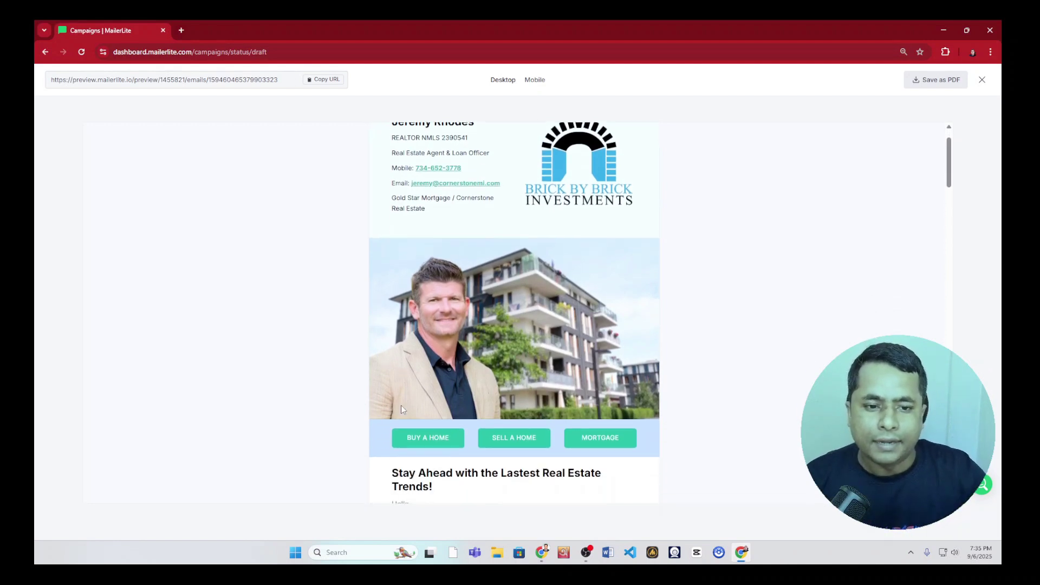
scroll(402, 406, "down", 1)
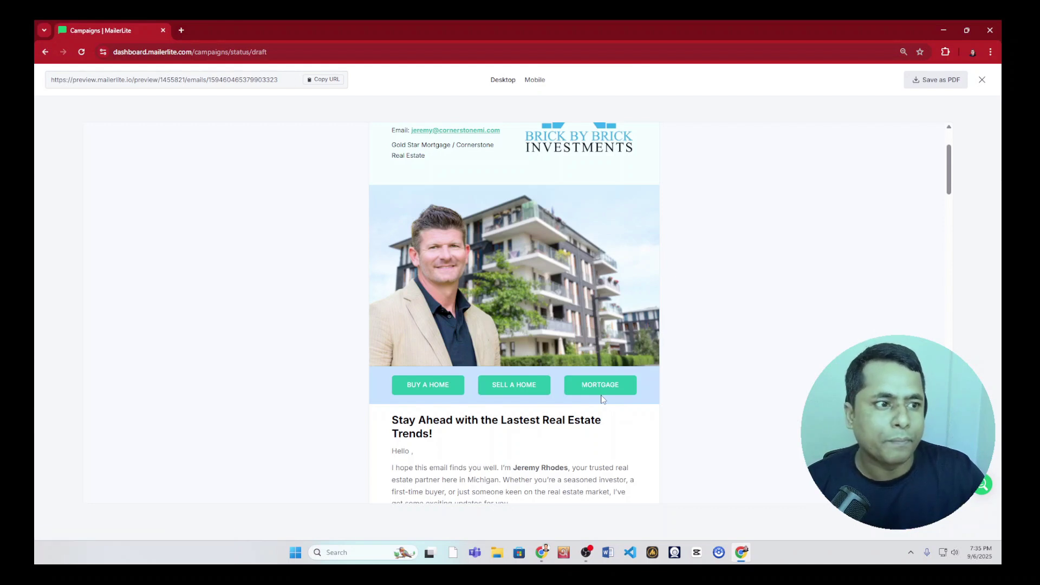
scroll(603, 399, "up", 2)
scroll(687, 395, "down", 3)
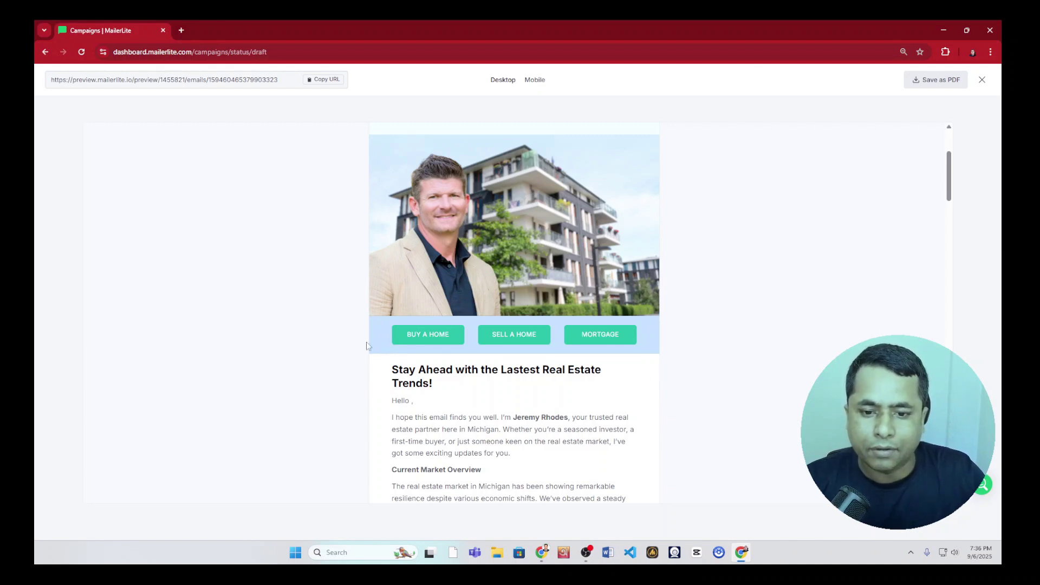
scroll(450, 342, "down", 14)
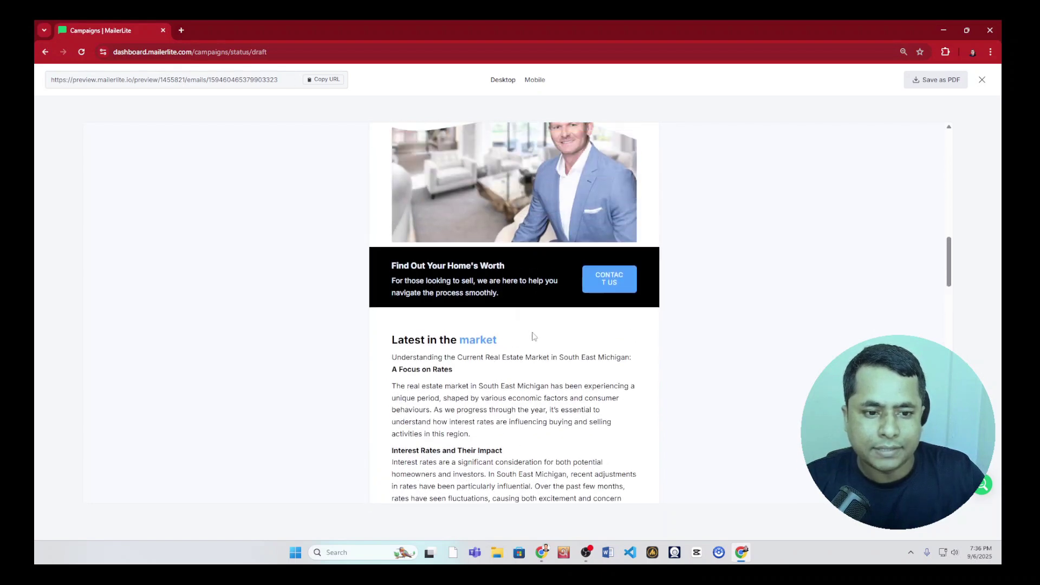
scroll(481, 387, "down", 5)
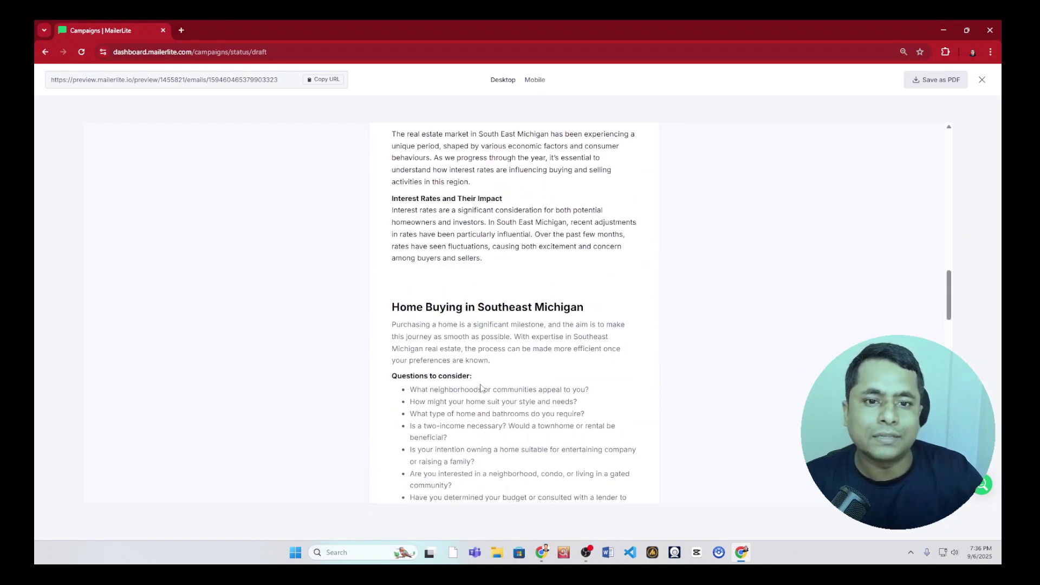
scroll(480, 387, "down", 20)
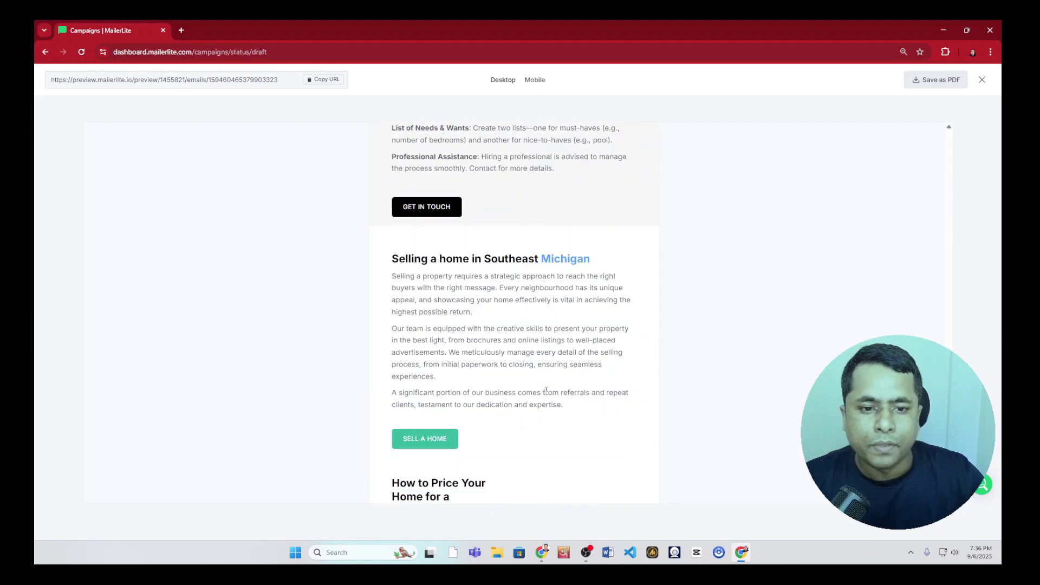
scroll(501, 390, "up", 20)
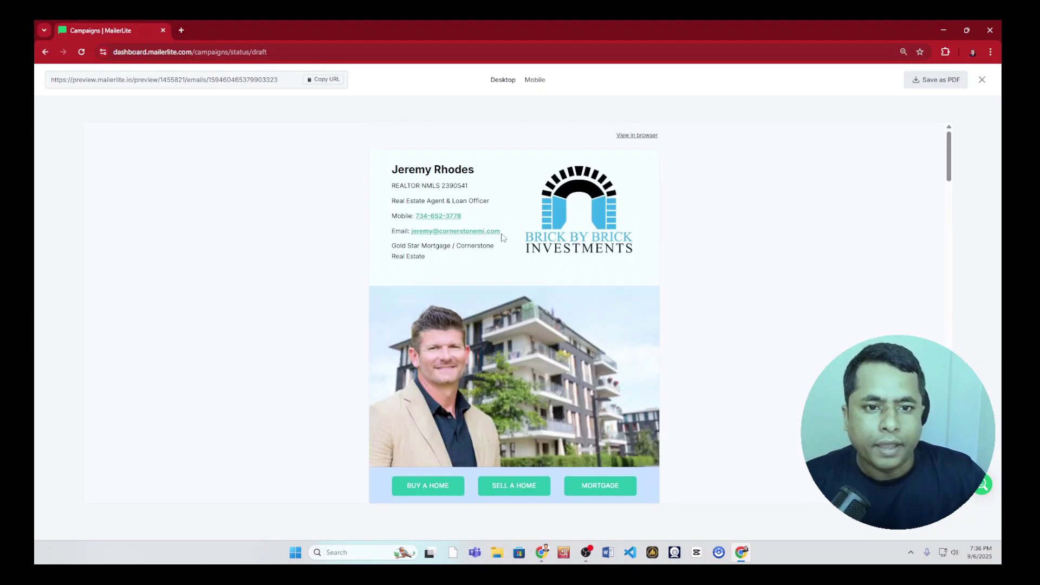
Switch the newsletter preview to the mobile version, check its layout throughout, and close the preview
left_click(535, 82)
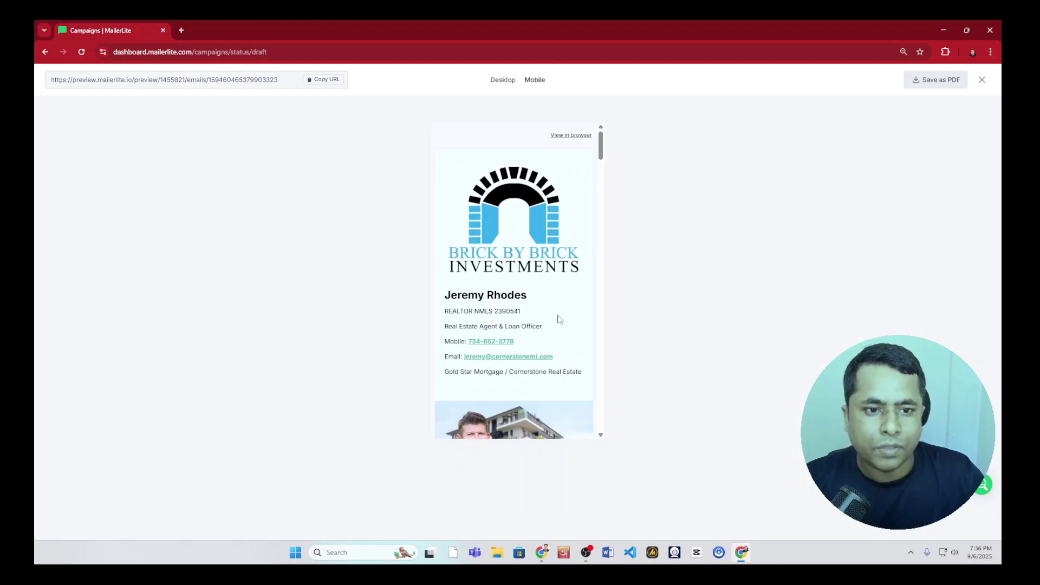
scroll(549, 292, "down", 5)
scroll(545, 290, "up", 5)
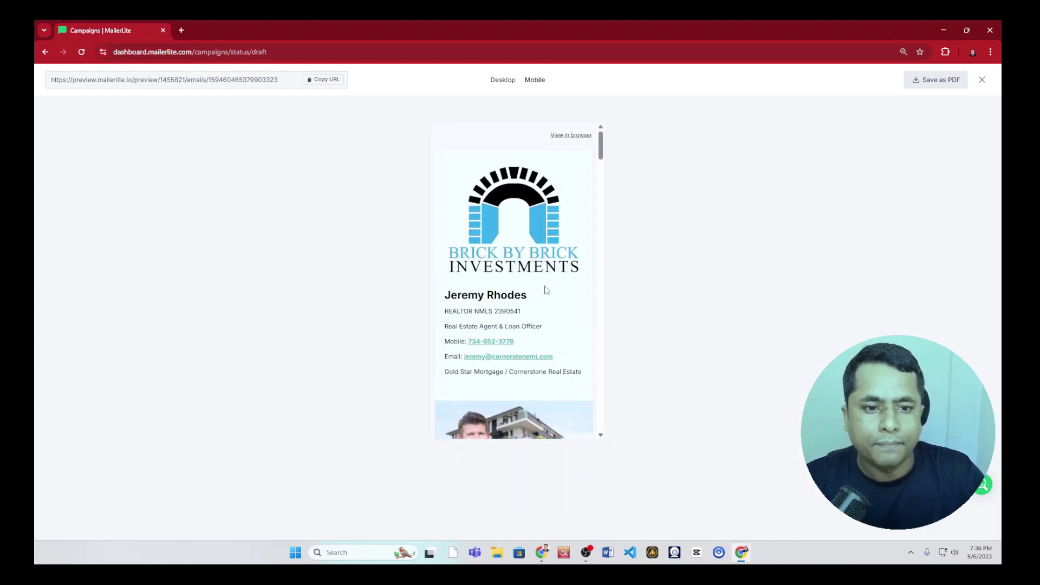
scroll(545, 290, "down", 10)
scroll(544, 288, "down", 20)
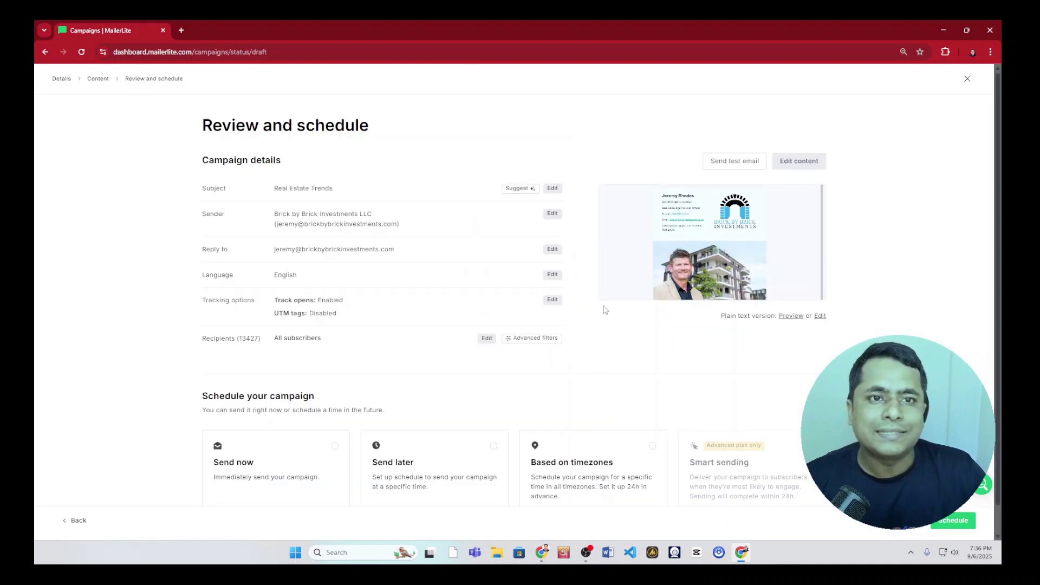
Inspect the recipient address field of the campaign's test email dialog and close the dialog without sending
left_click(748, 168)
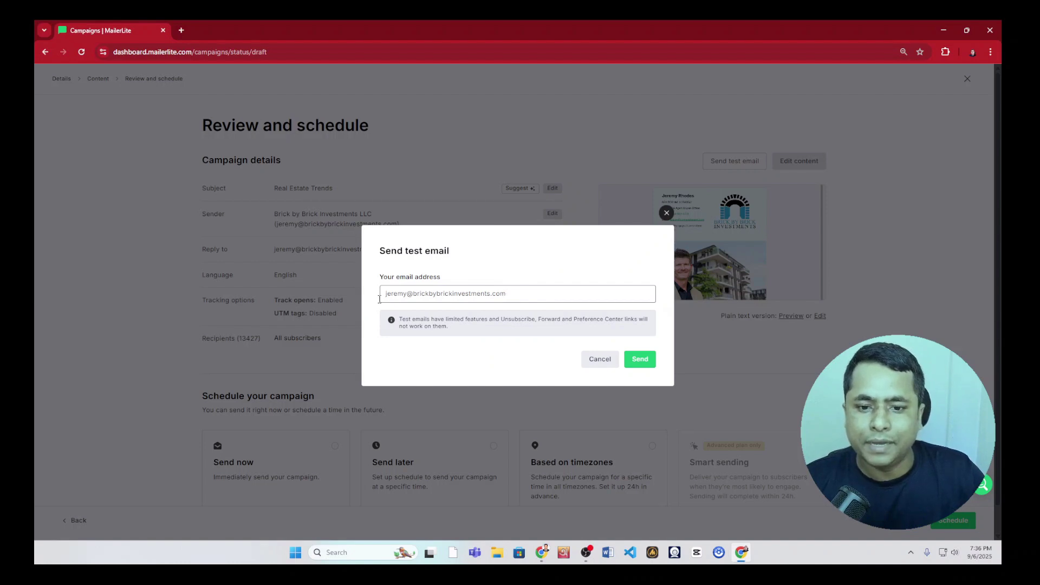
left_click_drag(507, 294, 377, 299)
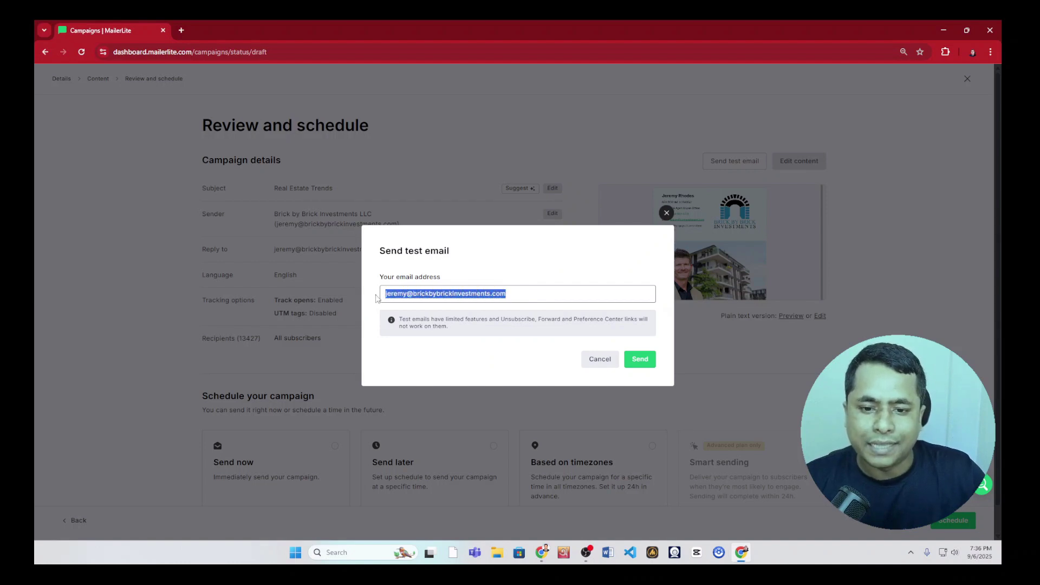
left_click(536, 379)
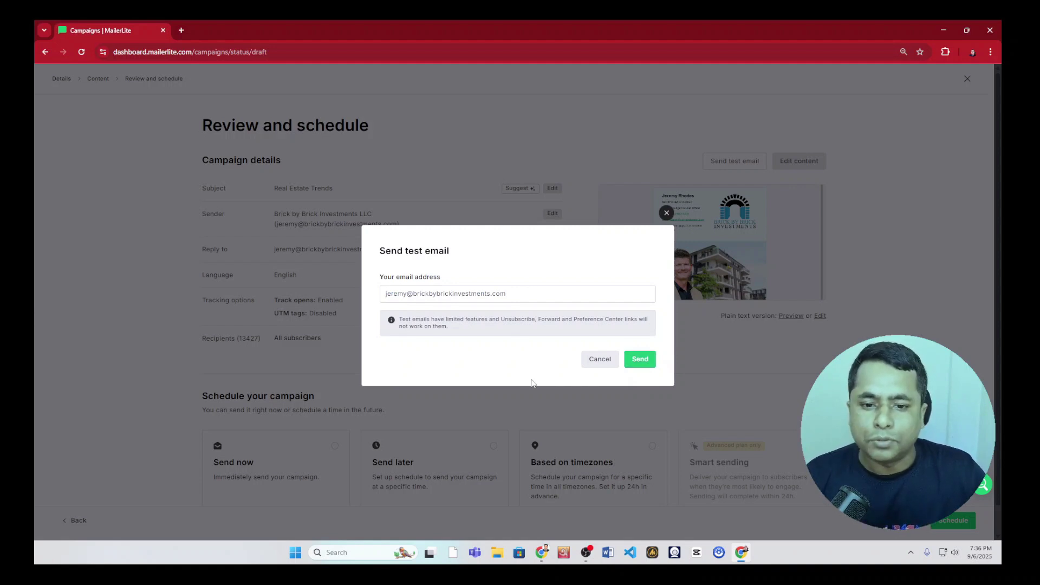
left_click(606, 360)
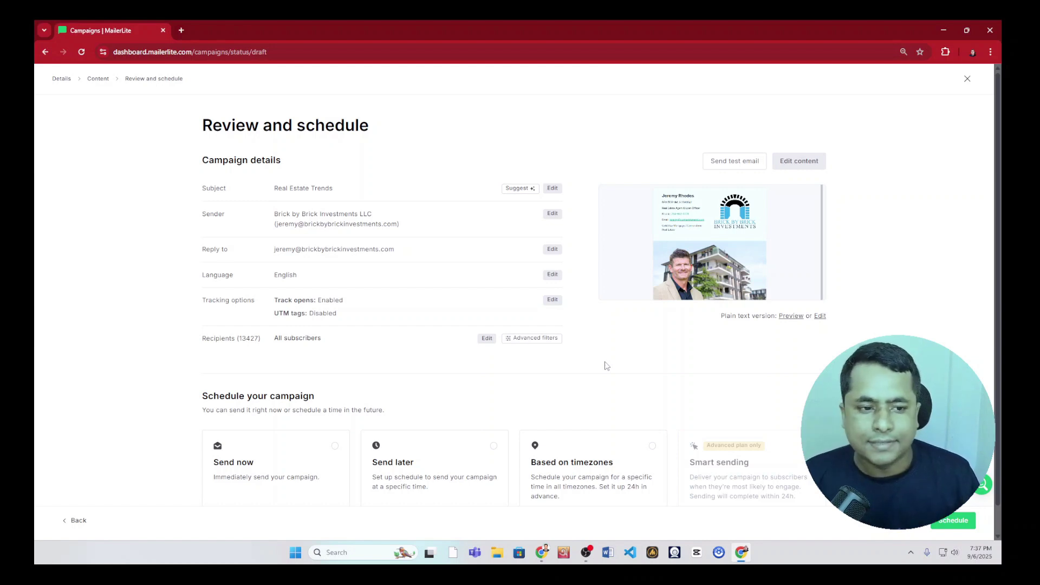
Examine the dashboard's performance overview for subscribers, campaigns, automations, forms and sites, focusing on the total active subscribers
scroll(188, 400, "down", 1)
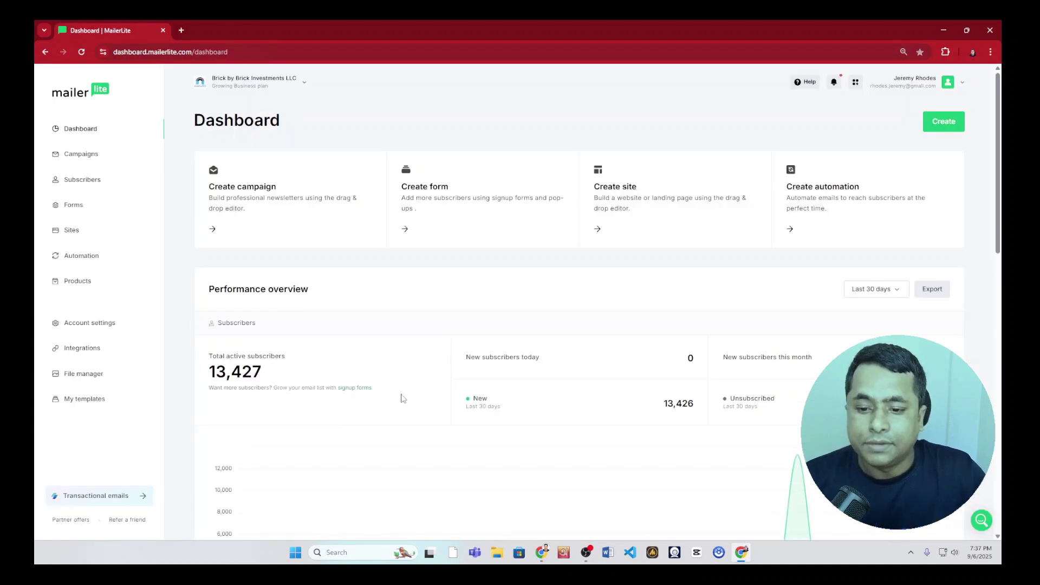
scroll(293, 407, "down", 3)
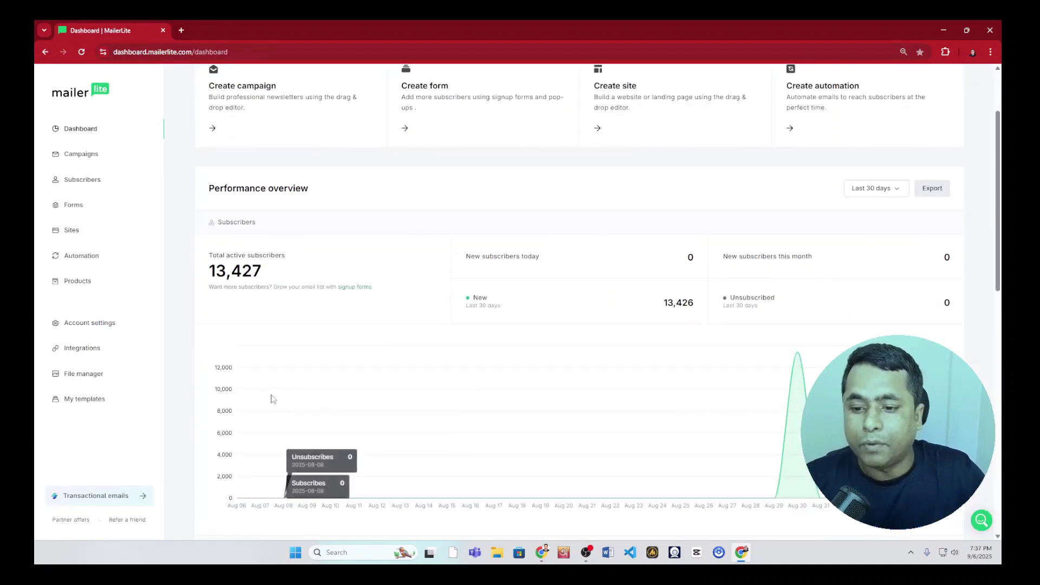
left_click_drag(271, 273, 198, 276)
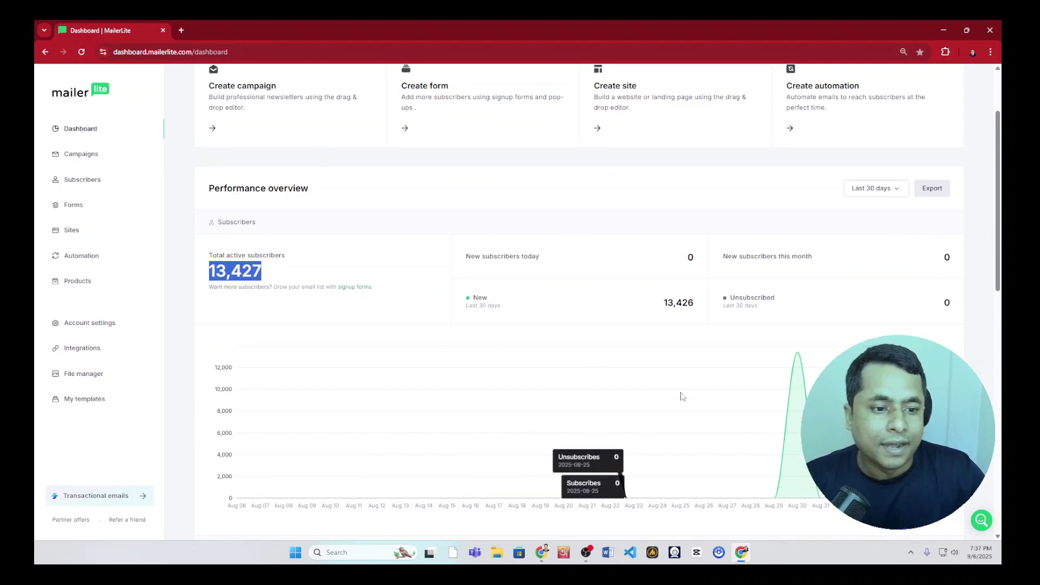
scroll(437, 423, "down", 3)
scroll(436, 425, "down", 9)
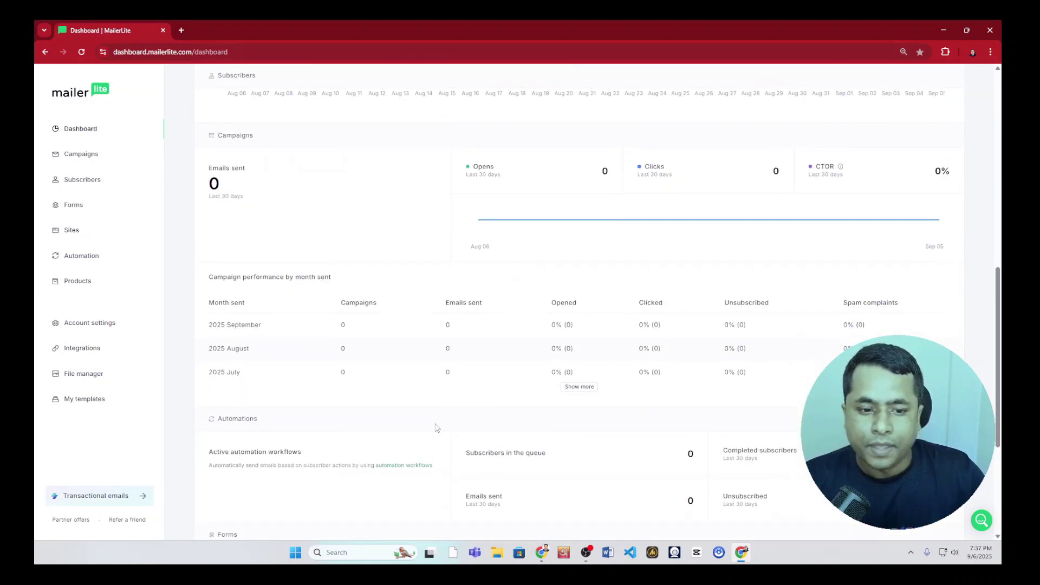
scroll(433, 437, "up", 5)
scroll(432, 434, "down", 5)
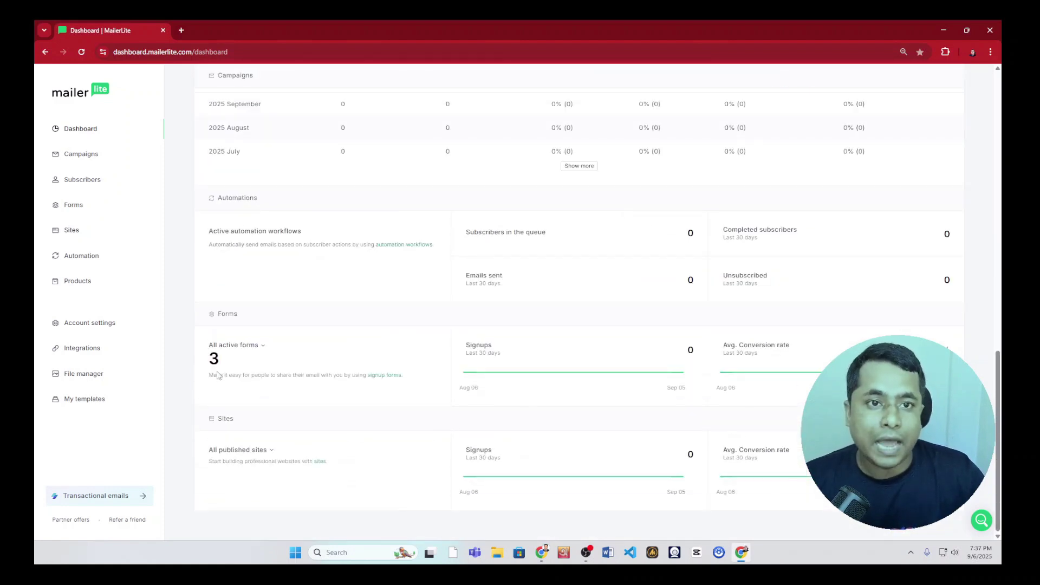
scroll(191, 395, "up", 12)
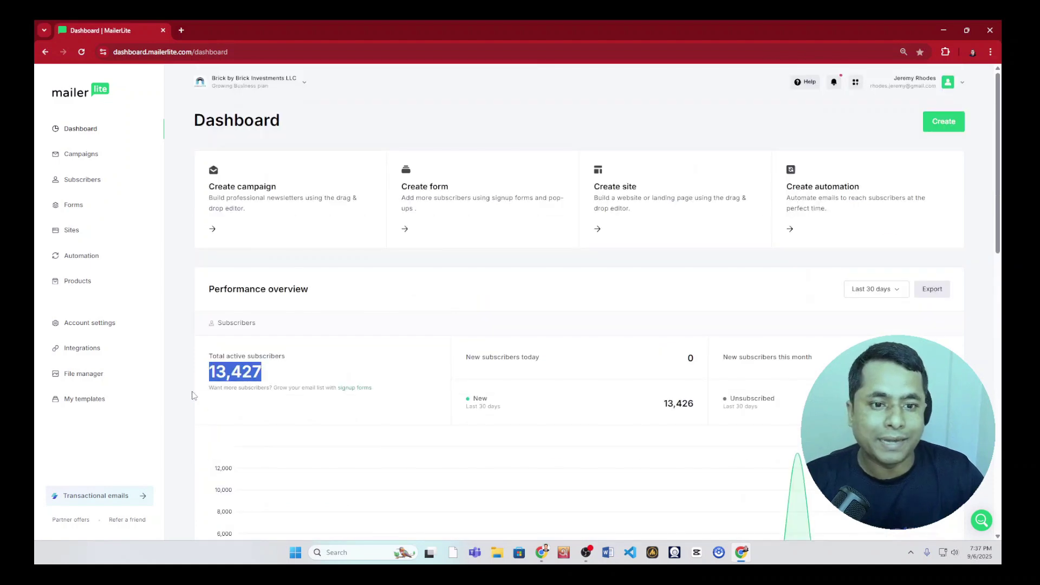
left_click(334, 303)
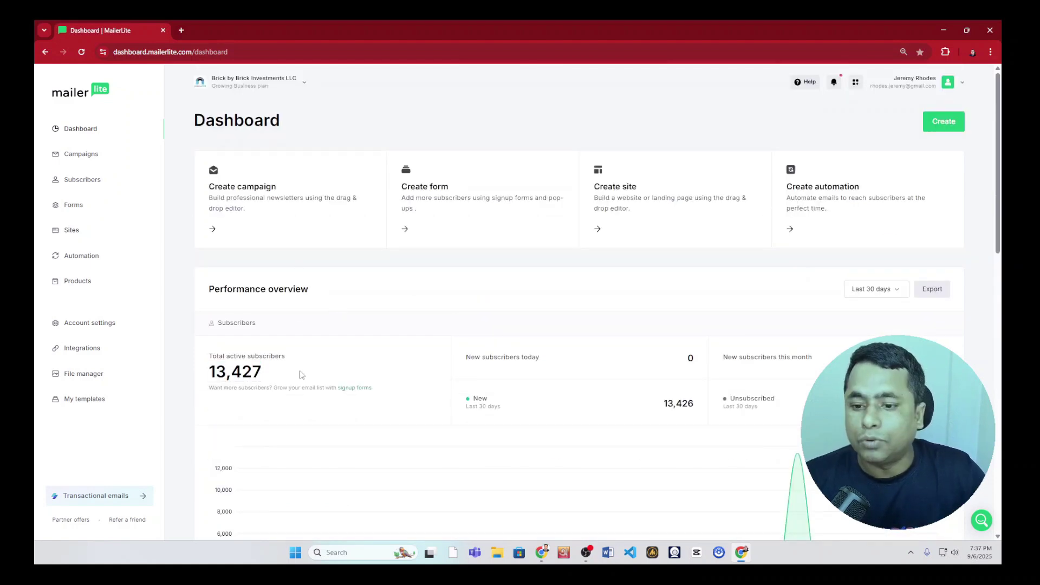
left_click_drag(302, 371, 207, 372)
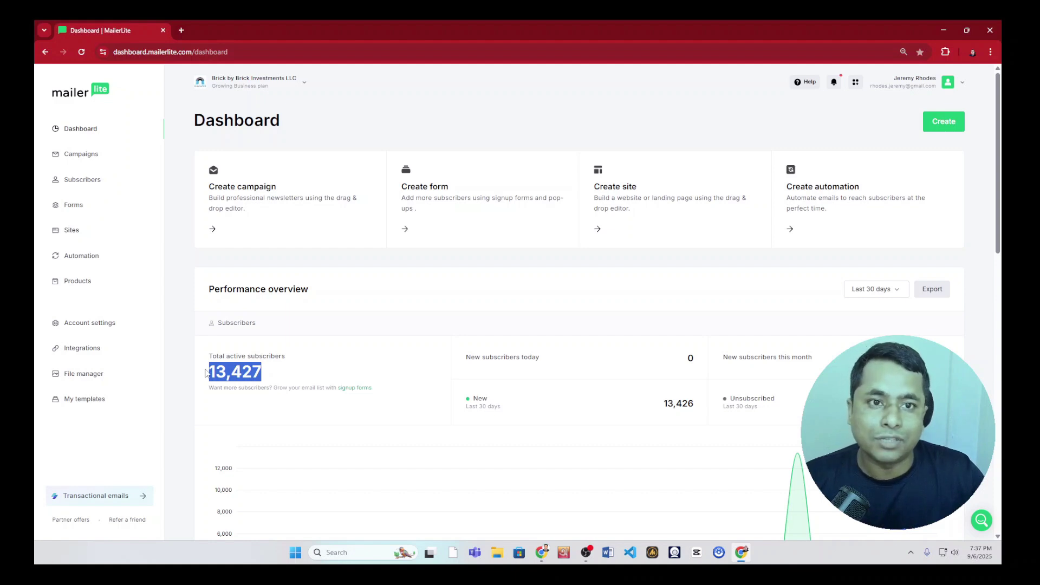
Preview the July_2025 campaign directly from the campaign drafts list and close the preview
left_click(89, 159)
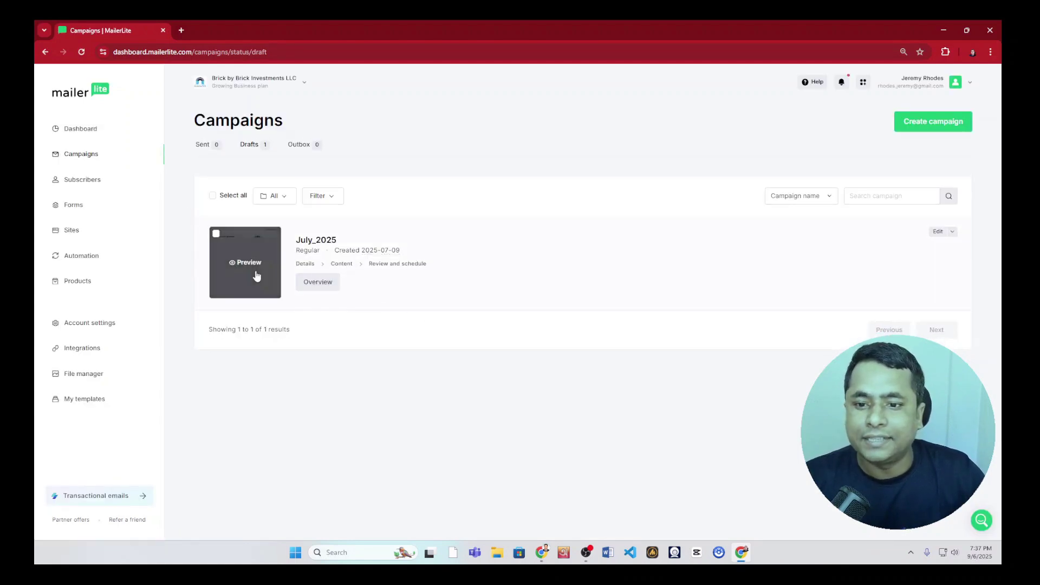
left_click(258, 266)
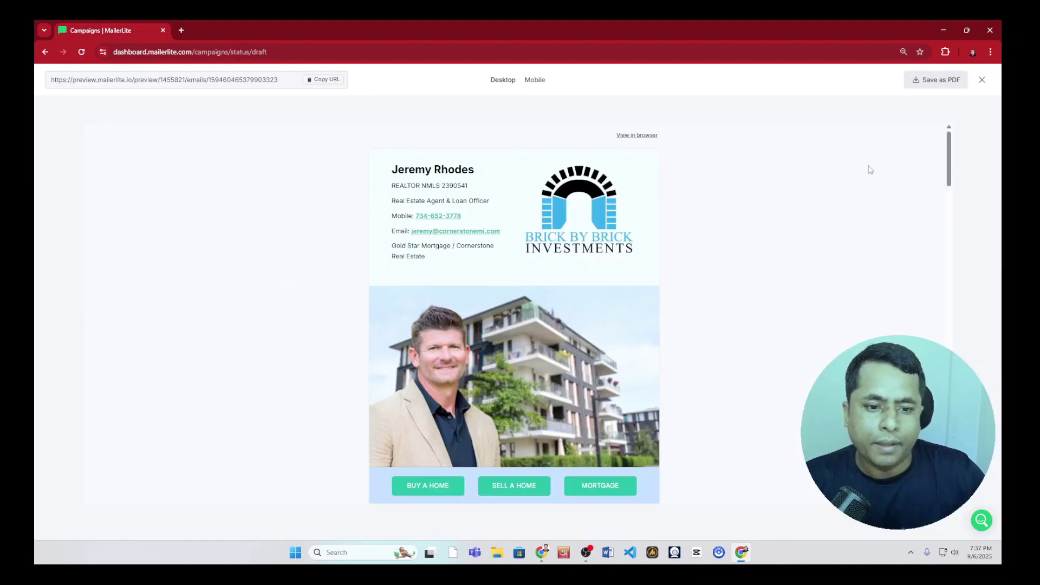
left_click(982, 79)
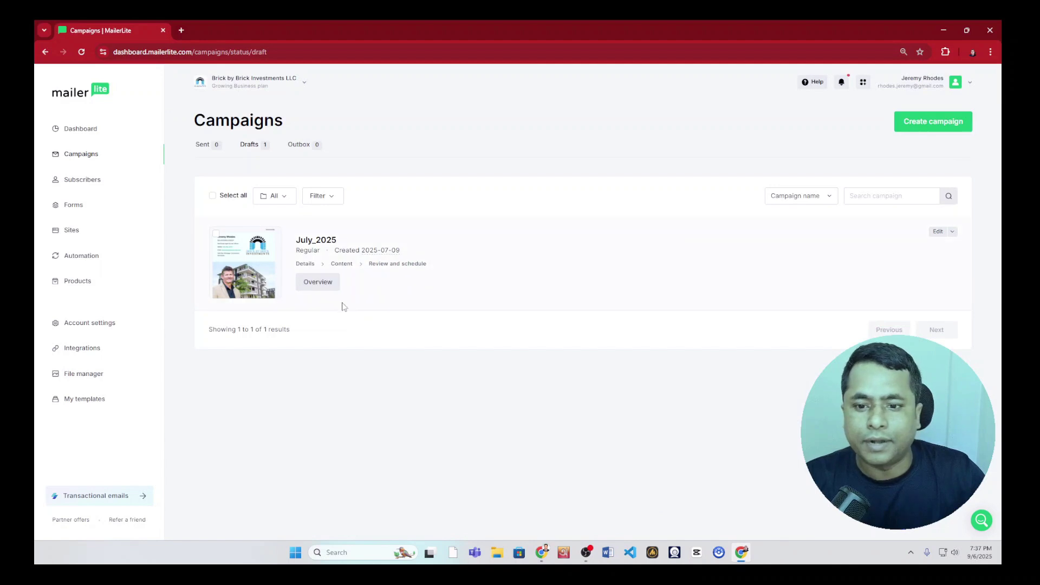
Open the overview of the July_2025 draft campaign and go to its scheduling options
left_click(80, 160)
left_click(319, 282)
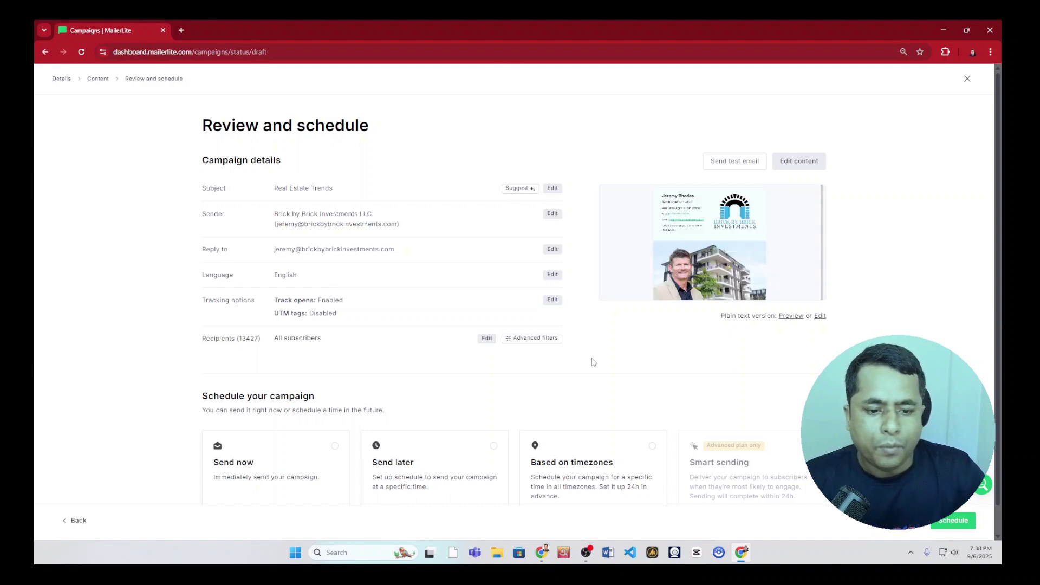
scroll(592, 362, "down", 1)
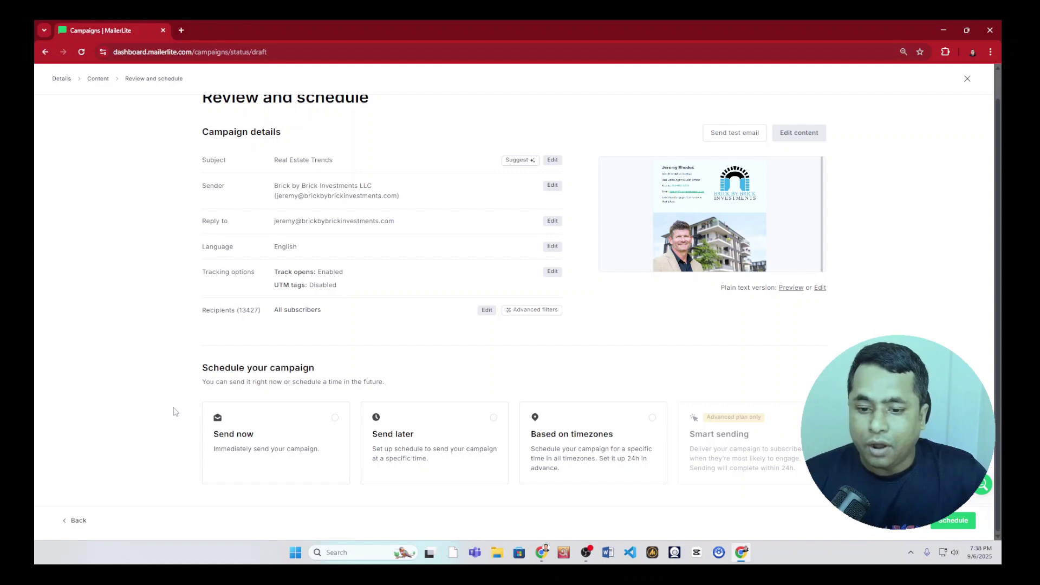
Try the Send now, Send later and Based on timezones options, choose Send now again, and review the campaign details without sending
left_click(302, 433)
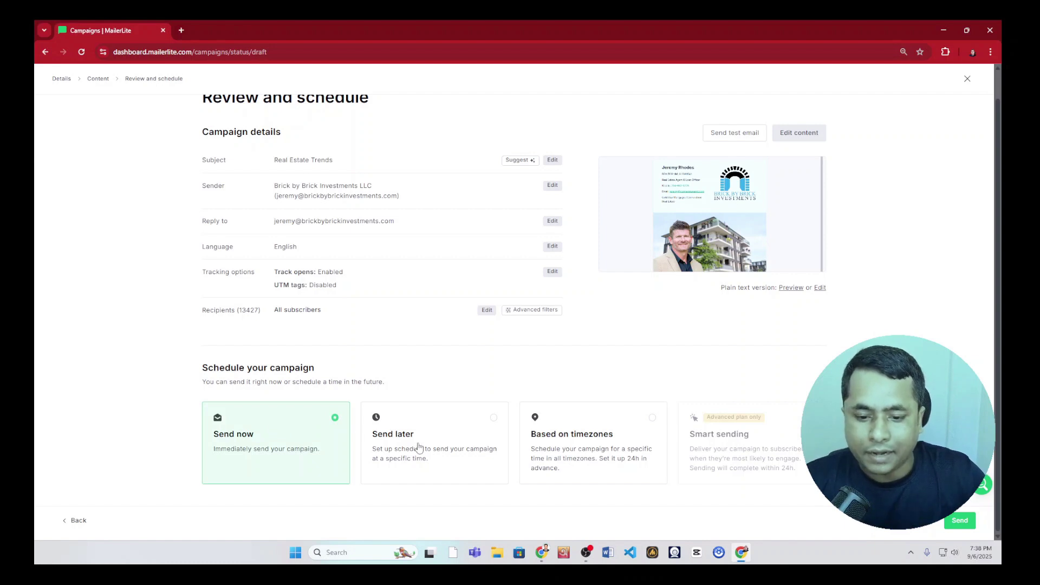
left_click(466, 442)
left_click(597, 402)
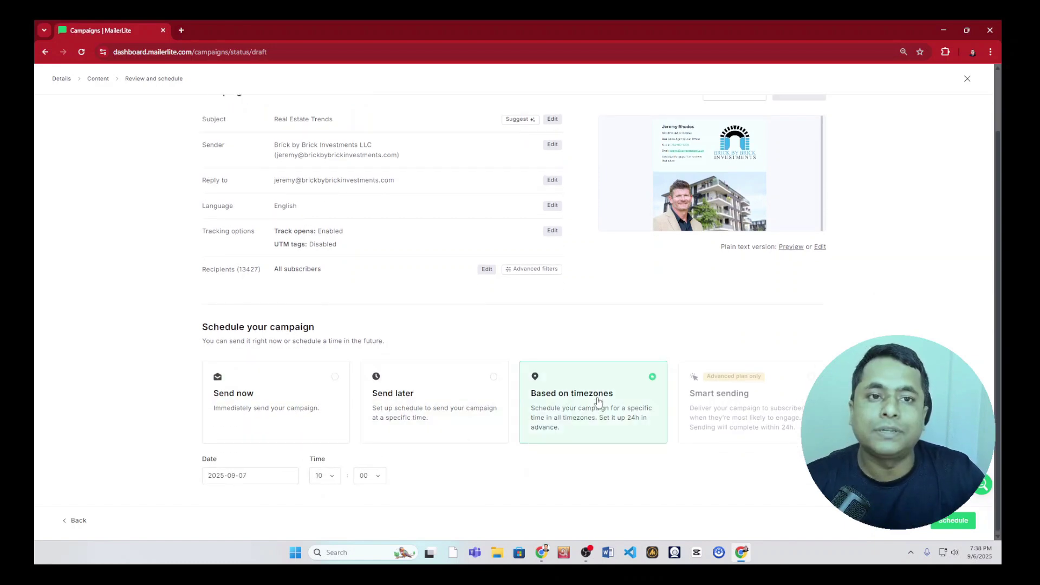
left_click(260, 409)
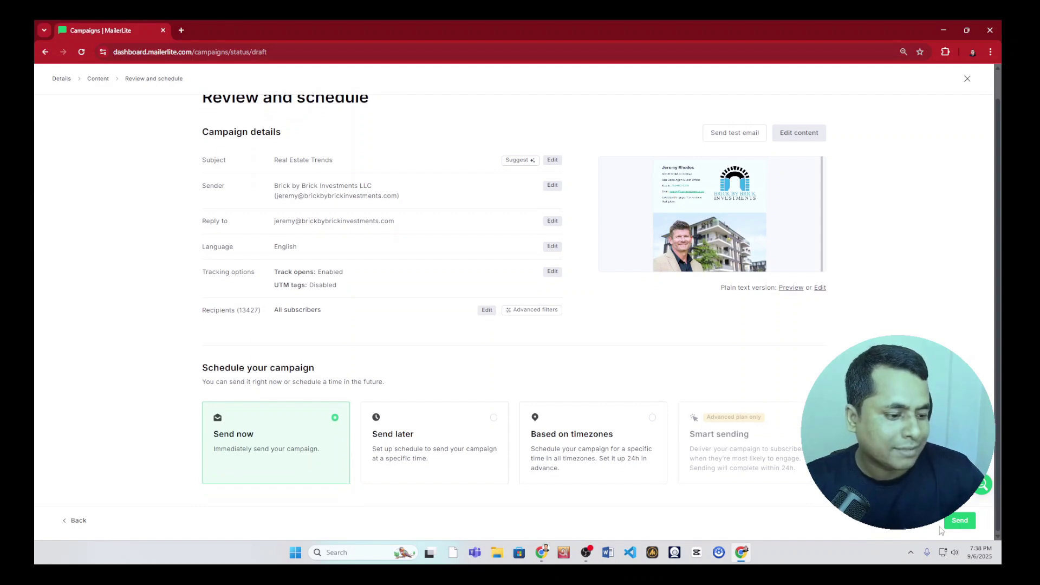
scroll(967, 528, "up", 1)
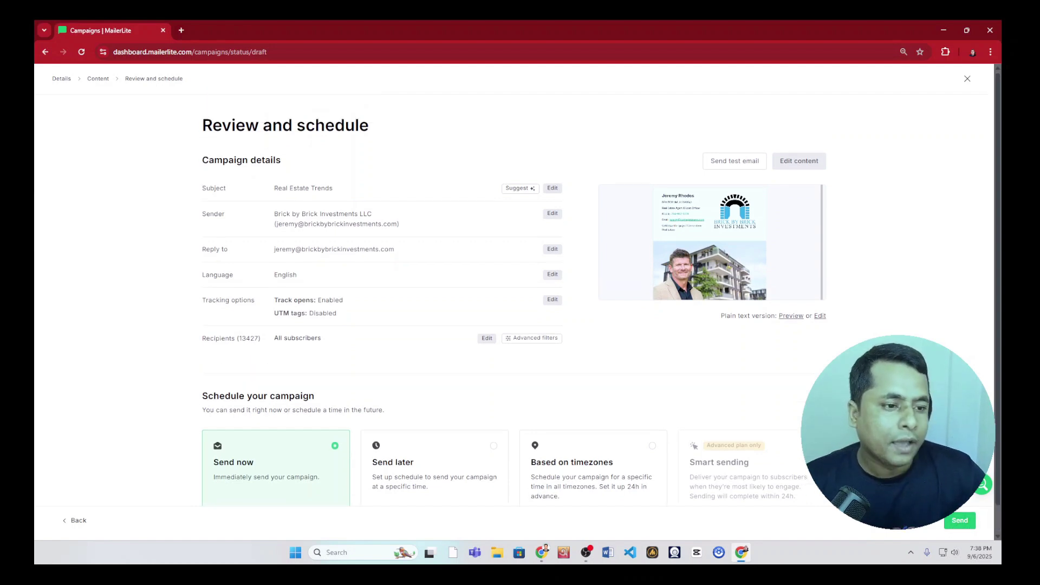
scroll(515, 302, "down", 1)
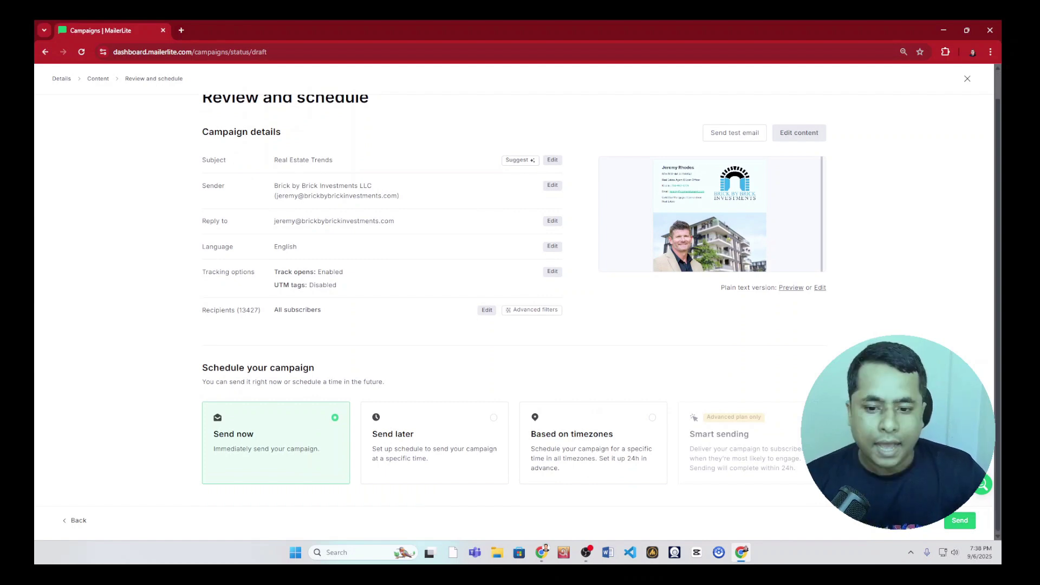
scroll(515, 302, "up", 1)
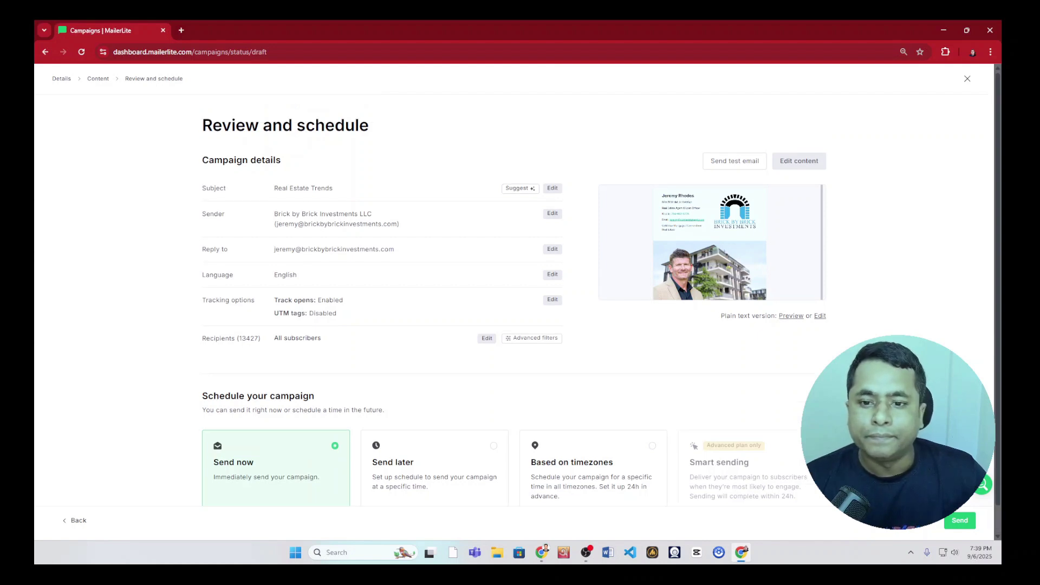